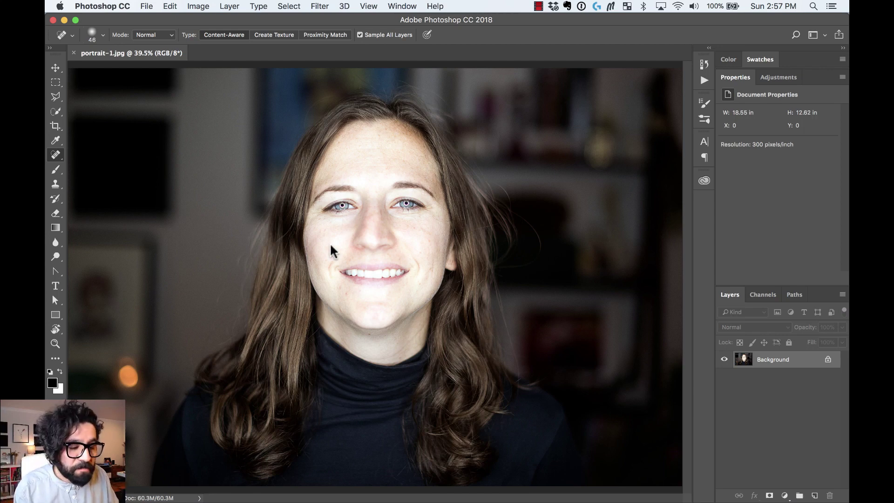
# Zoom in on the chin and select the Spot Healing Brush Tool.
pyautogui.scroll(3, 331, 308)
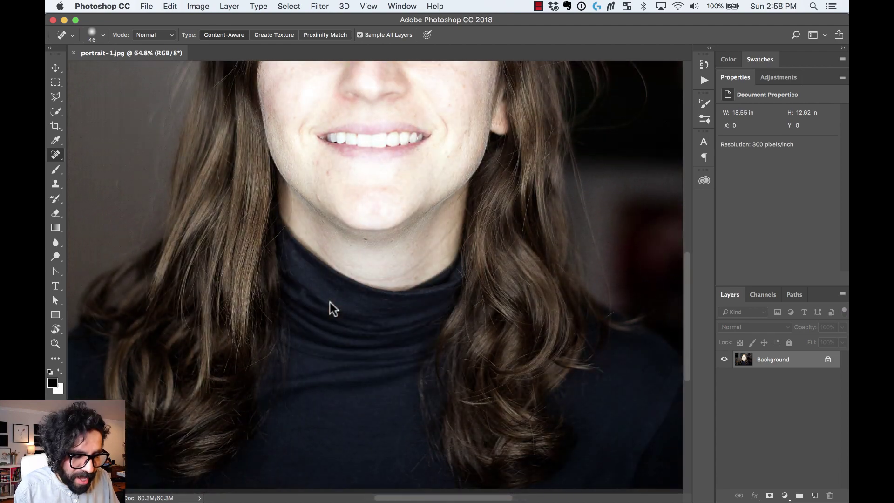
pyautogui.scroll(2, 331, 306)
pyautogui.scroll(5, 330, 303)
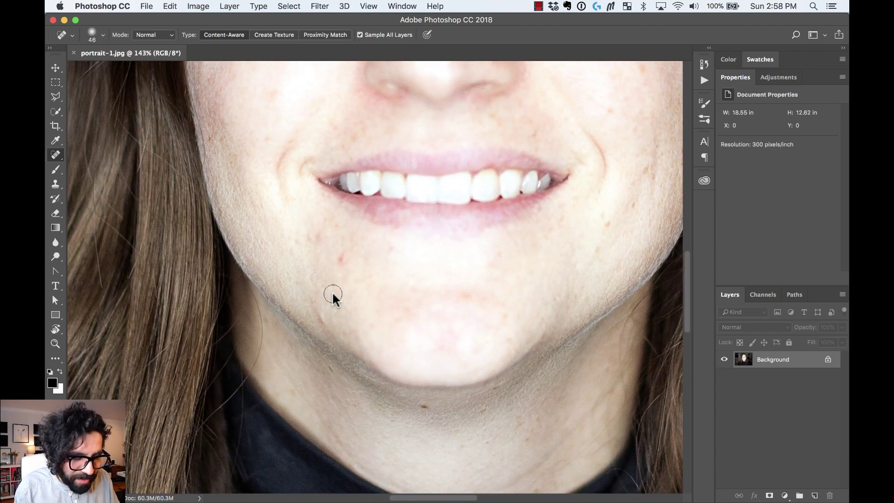
pyautogui.scroll(2, 332, 293)
pyautogui.scroll(1, 363, 275)
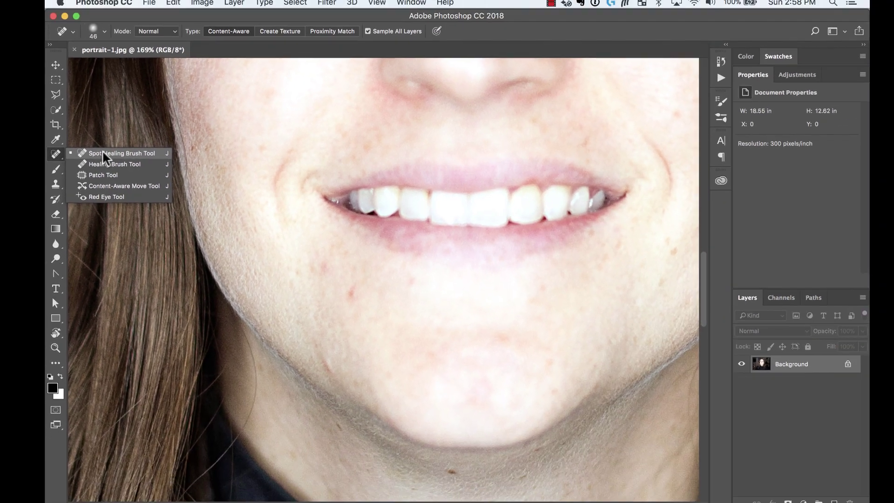
pyautogui.click(105, 155)
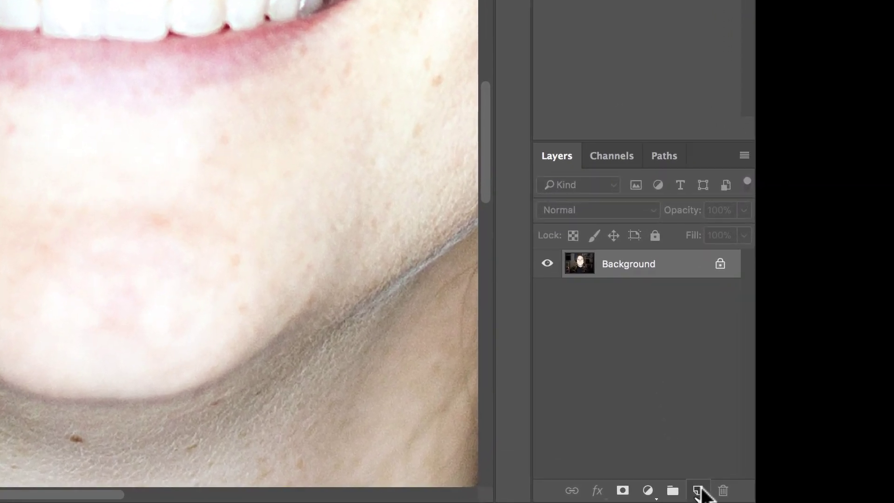
# Add an empty Layer 1 above Background and set healing to Content-Aware, sampling all layers.
pyautogui.click(698, 490)
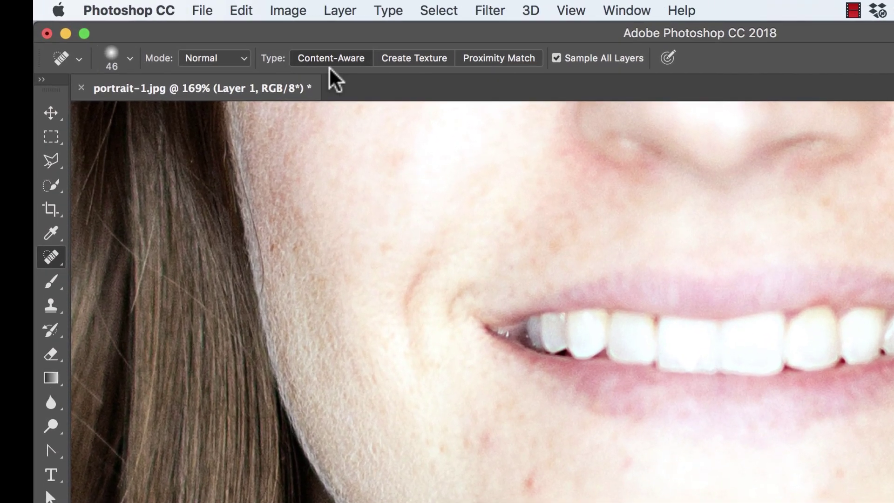
pyautogui.click(331, 59)
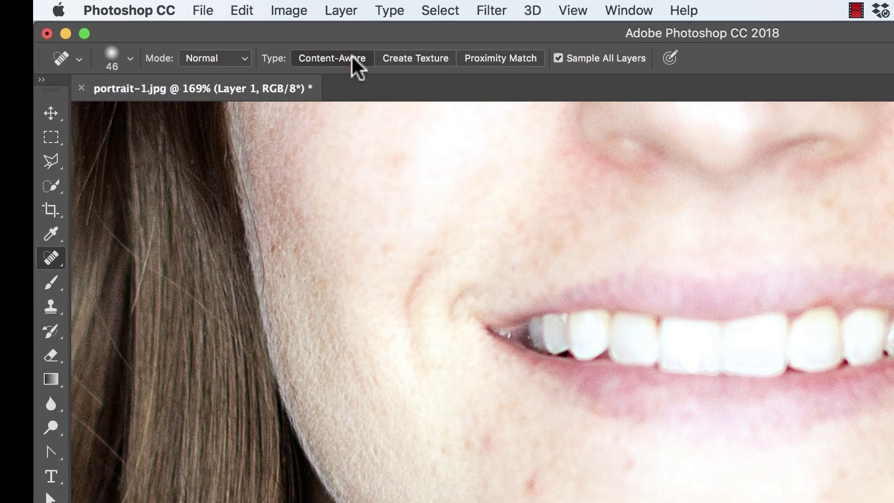
pyautogui.click(350, 58)
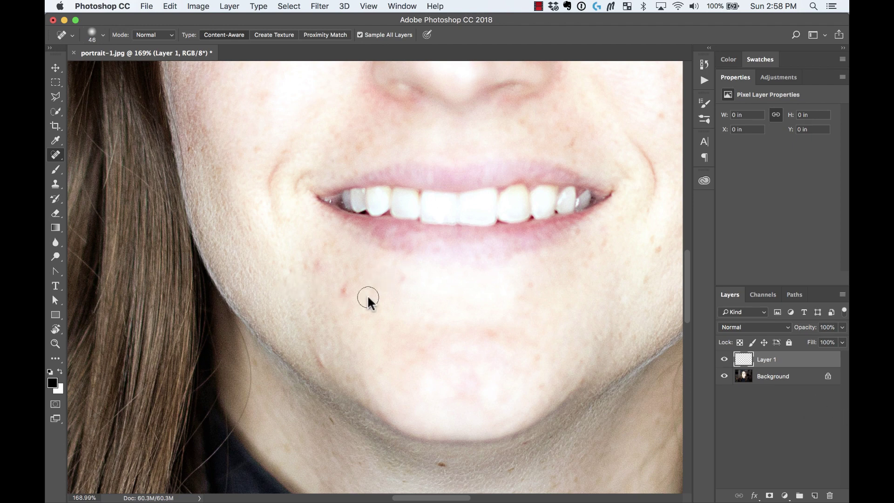
# Heal two small chin blemishes, then enlarge the healing brush to 62 px.
pyautogui.moveTo(343, 289); pyautogui.dragTo(341, 288)
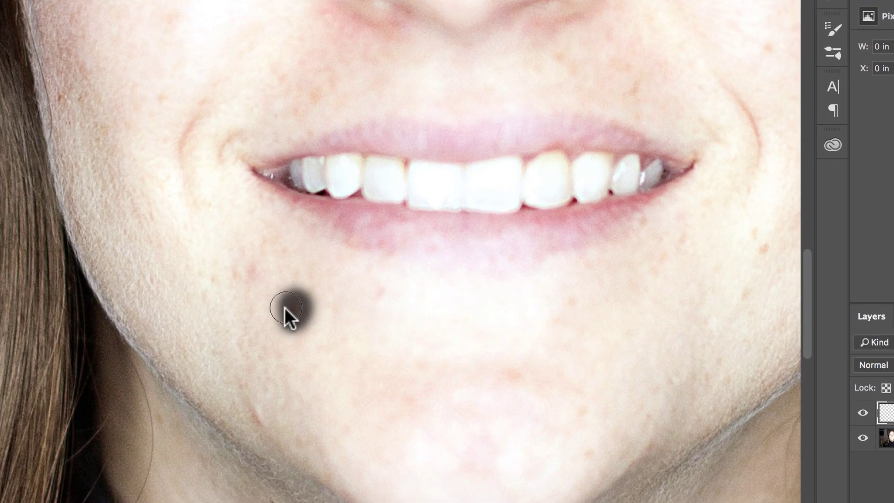
pyautogui.moveTo(285, 309); pyautogui.dragTo(285, 308)
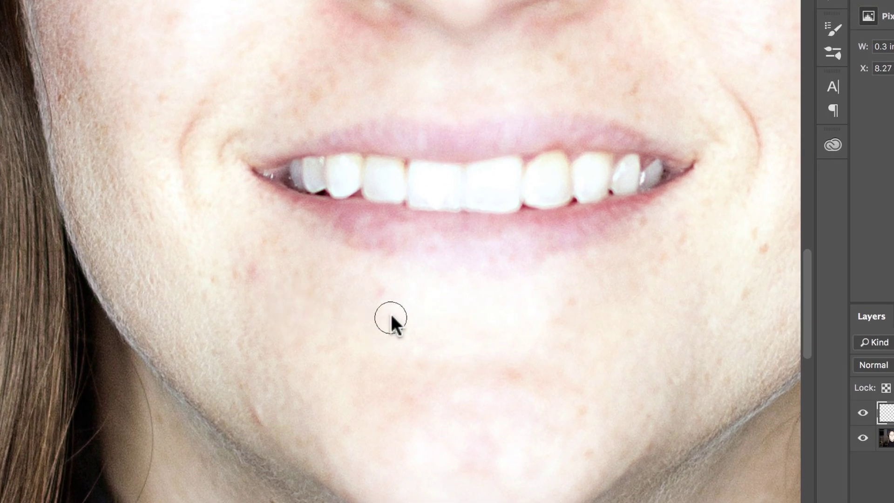
pyautogui.rightClick(444, 287)
pyautogui.moveTo(504, 320); pyautogui.dragTo(524, 322)
# Heal the spots lower on the chin, on the left jaw, and beside the lips.
pyautogui.moveTo(254, 263)
pyautogui.mouseDown()
pyautogui.moveTo(249, 278)
pyautogui.moveTo(232, 273)
pyautogui.mouseUp()
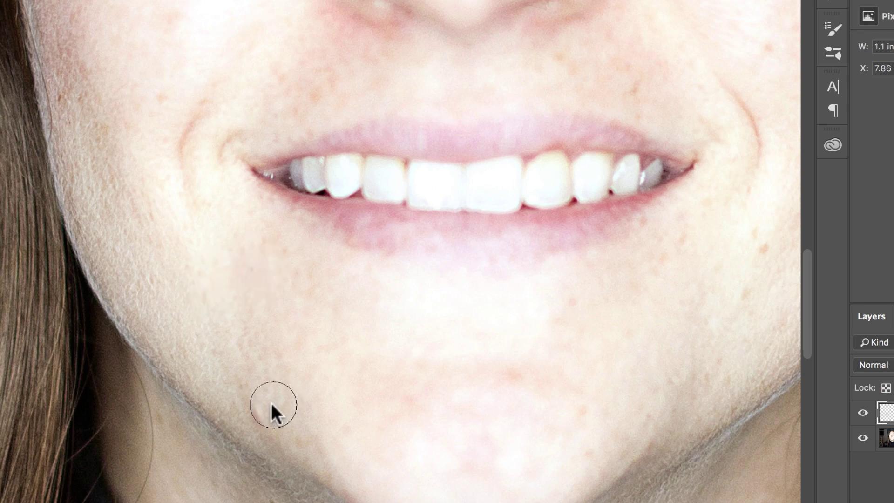
pyautogui.moveTo(247, 404); pyautogui.dragTo(265, 423)
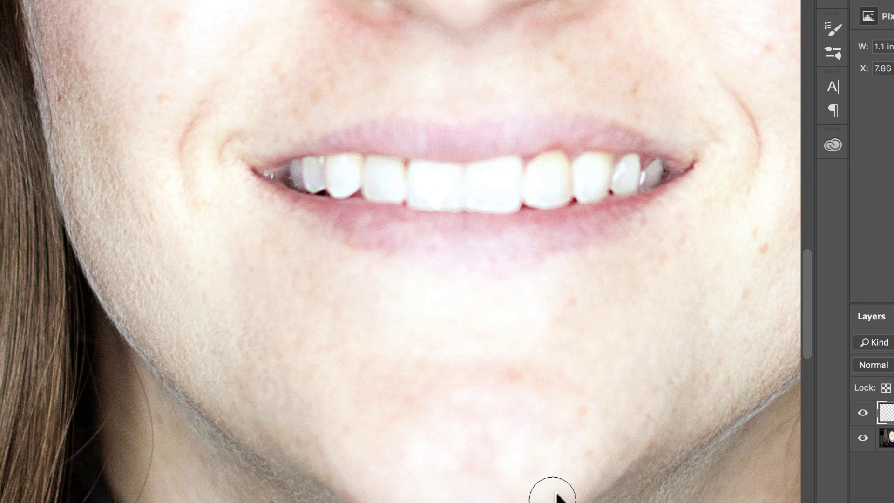
pyautogui.moveTo(540, 452); pyautogui.dragTo(526, 473)
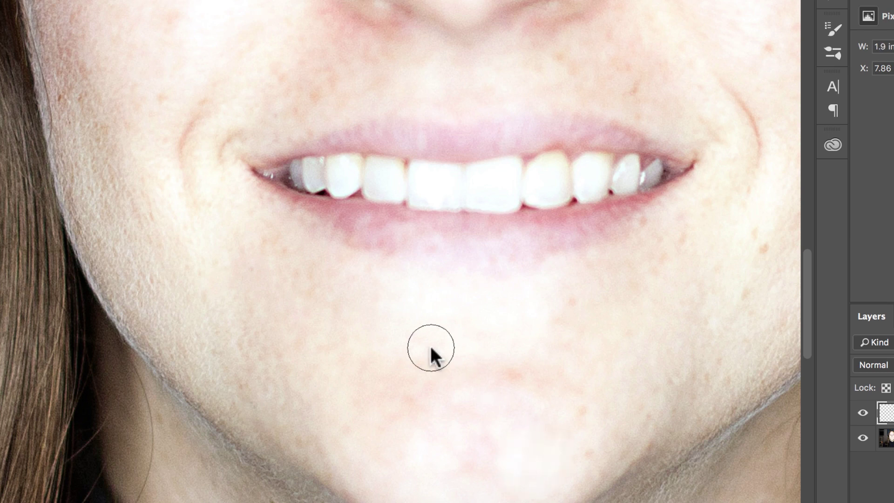
pyautogui.scroll(2, 431, 346)
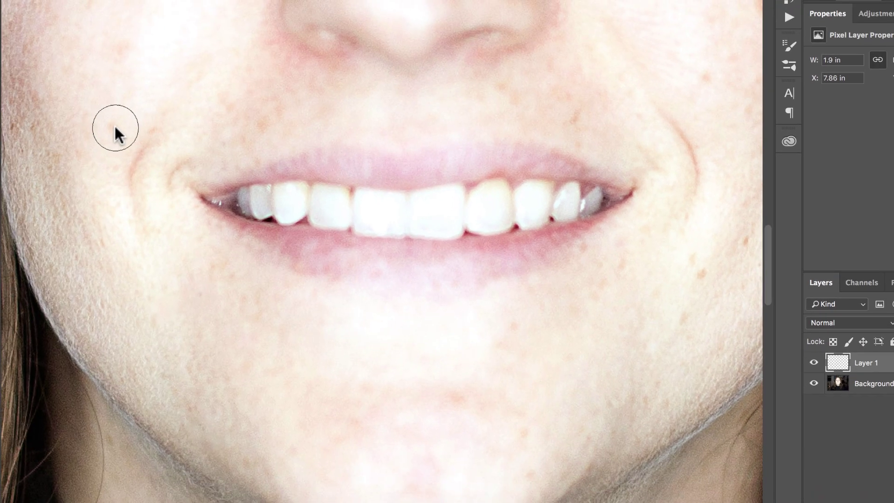
pyautogui.click(115, 128)
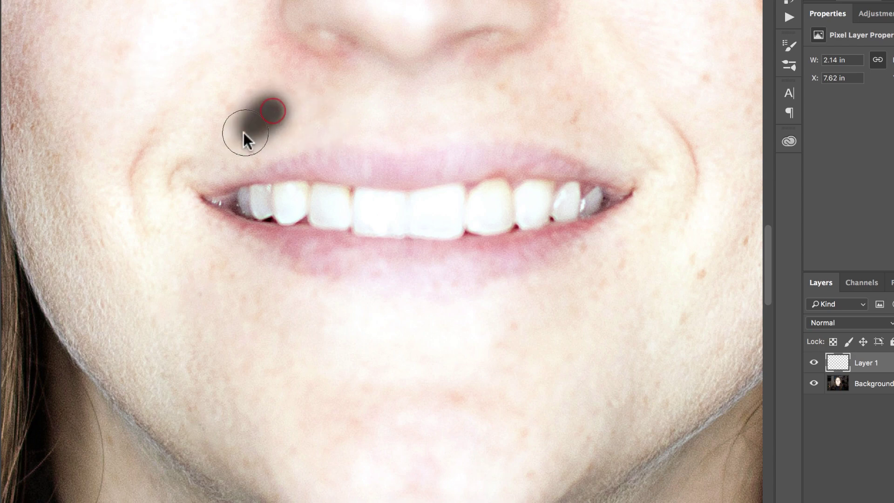
pyautogui.moveTo(244, 132); pyautogui.dragTo(234, 141)
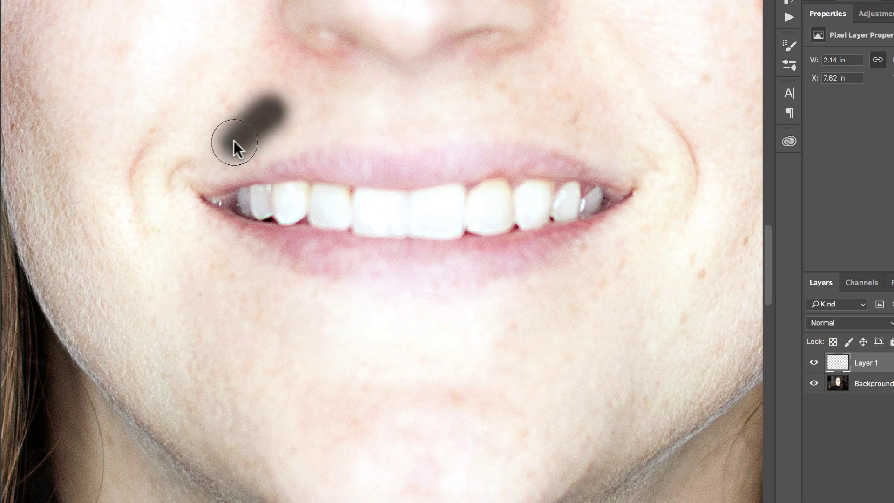
pyautogui.click(575, 116)
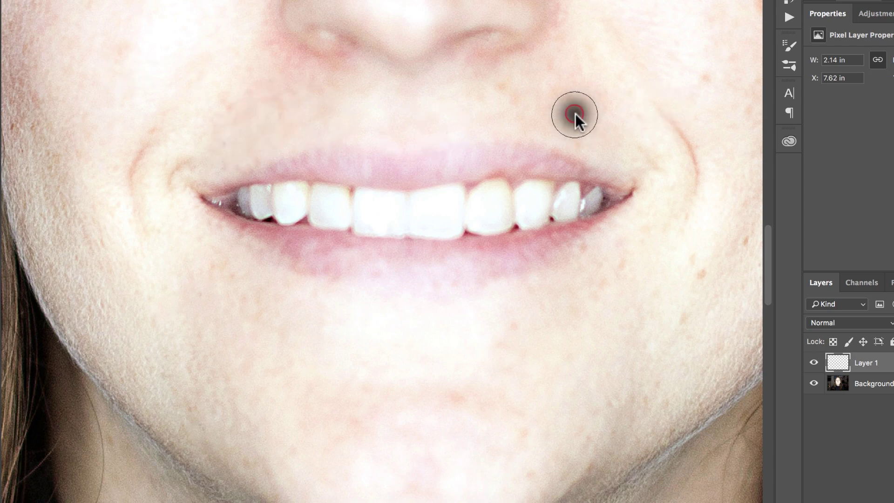
# Toggle Layer 1's visibility to compare with the original, leaving it visible.
pyautogui.click(813, 362)
pyautogui.click(814, 363)
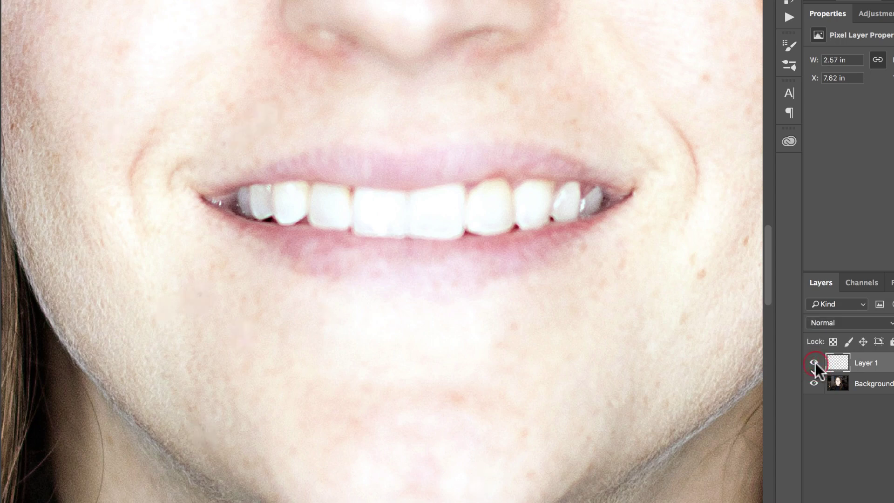
pyautogui.click(814, 363)
pyautogui.click(813, 363)
pyautogui.click(814, 362)
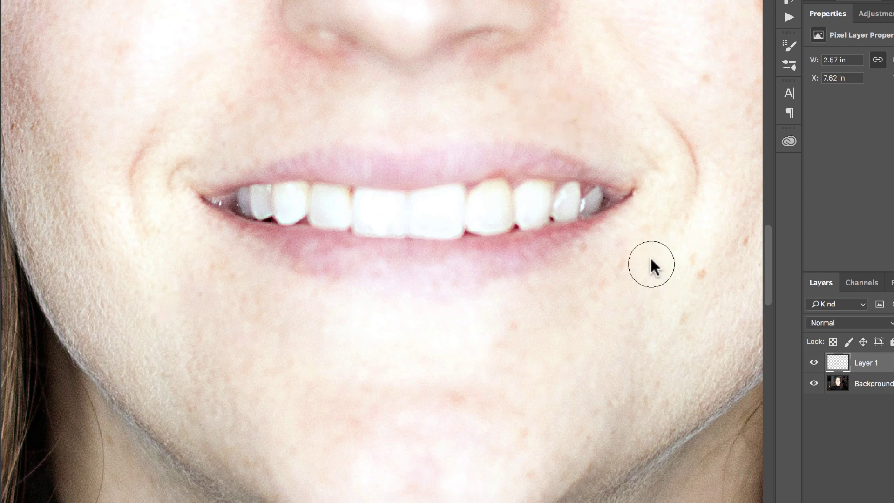
# Heal the red blemish on the right cheek, then toggle Layer 1 off and on.
pyautogui.hscroll(5, 699, 96)
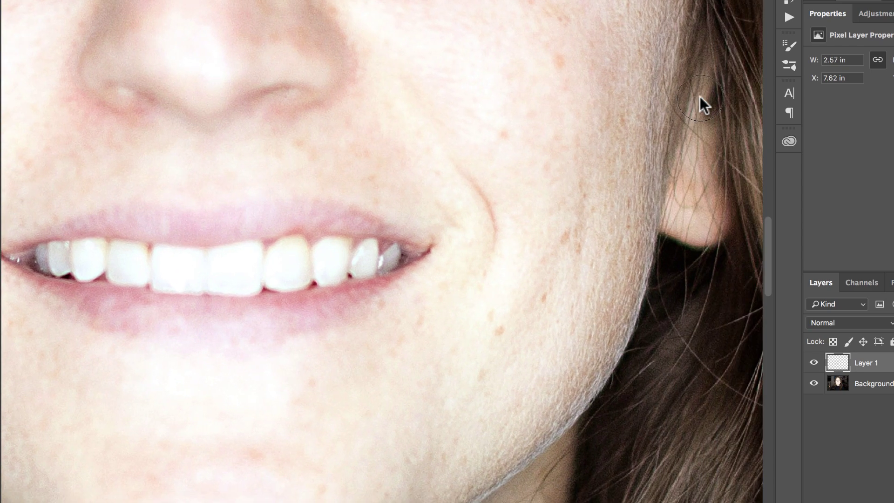
pyautogui.click(506, 139)
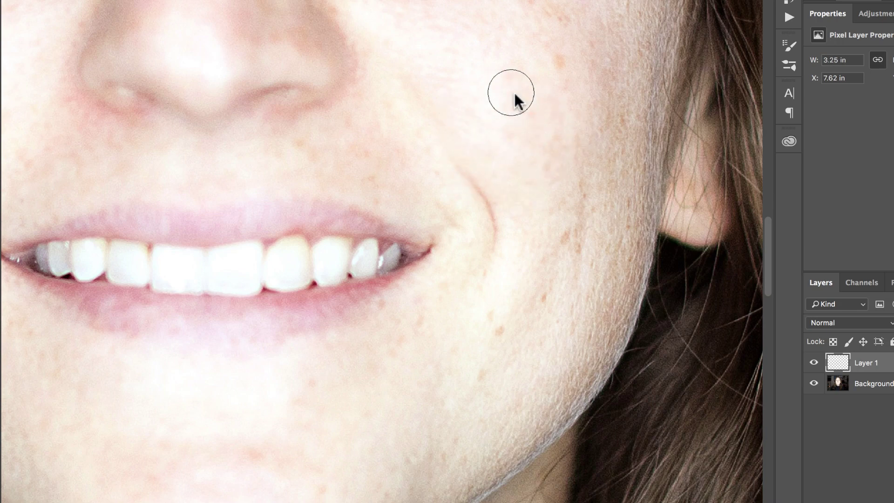
pyautogui.click(812, 361)
pyautogui.click(812, 362)
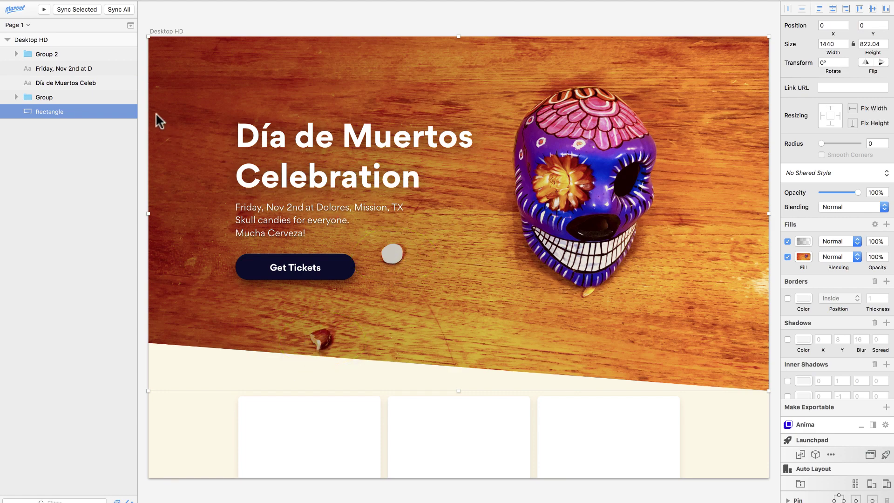
# Review the Sketch hero's debris-littered calavera photo, then switch back to Photoshop.
pyautogui.scroll(-3, 496, 105)
pyautogui.scroll(2, 494, 102)
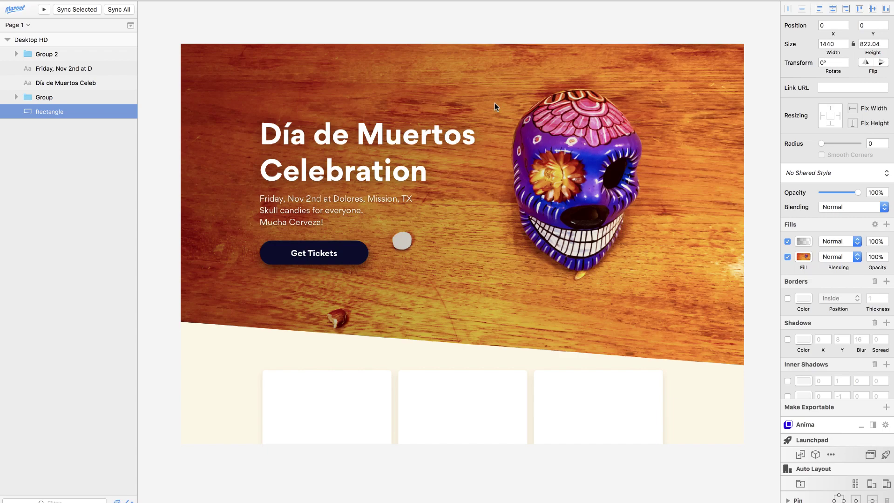
pyautogui.press('super+Tab')
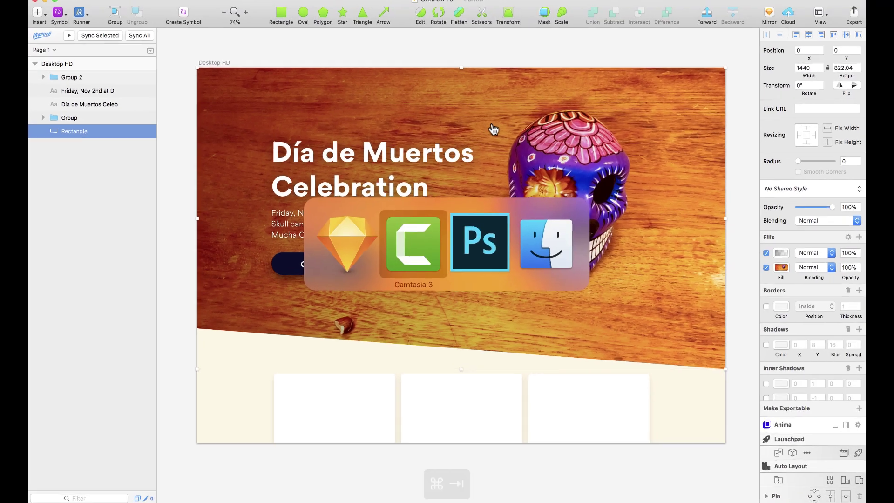
pyautogui.press('super+Tab')
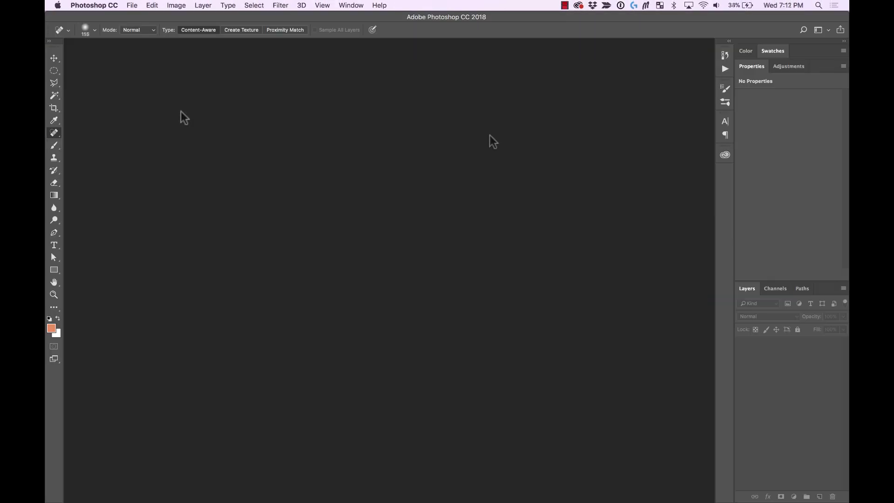
# Open calavera.JPG in Photoshop.
pyautogui.click(134, 5)
pyautogui.click(143, 26)
pyautogui.doubleClick(412, 117)
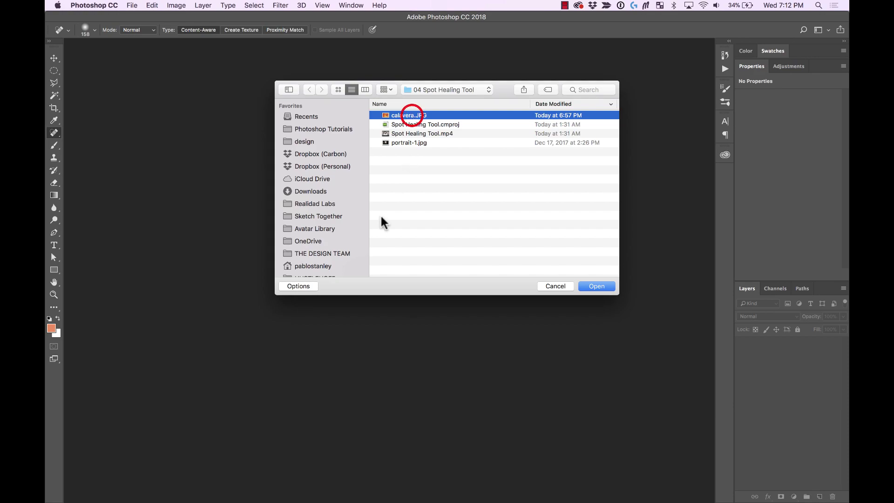
# Zoom in and out to inspect the white candy ball and table debris, then add an empty layer.
pyautogui.press('super+equal')
pyautogui.press('super+equal')
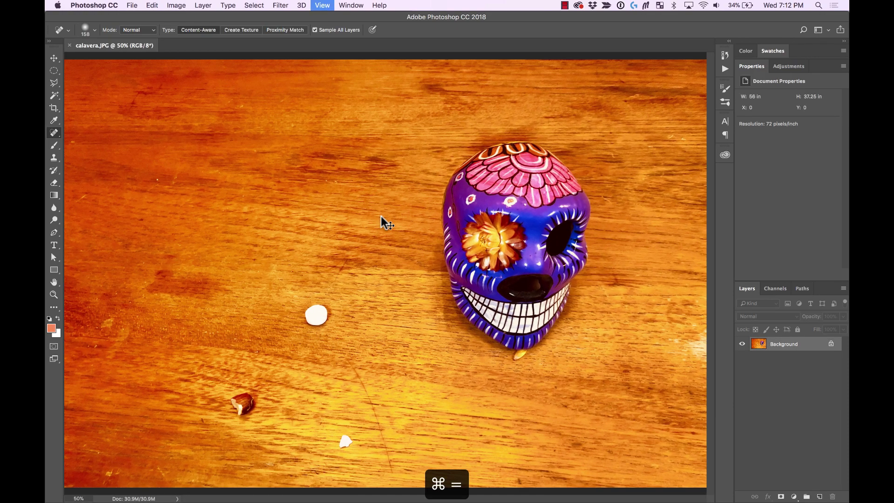
pyautogui.press('super+equal')
pyautogui.hscroll(-3, 386, 223)
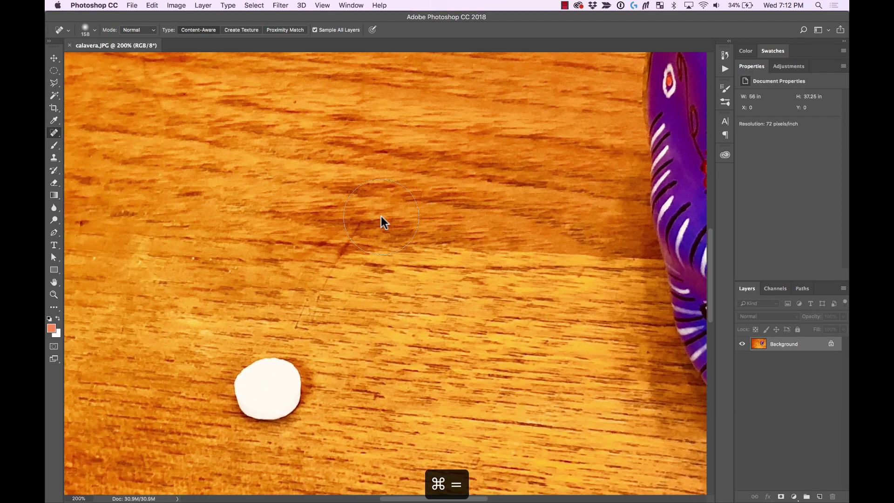
pyautogui.scroll(-6, 386, 224)
pyautogui.moveTo(358, 177)
pyautogui.mouseDown()
pyautogui.moveTo(373, 209)
pyautogui.moveTo(381, 197)
pyautogui.mouseUp()
pyautogui.scroll(-5, 382, 191)
pyautogui.hscroll(-1, 382, 190)
pyautogui.hscroll(-3, 247, 226)
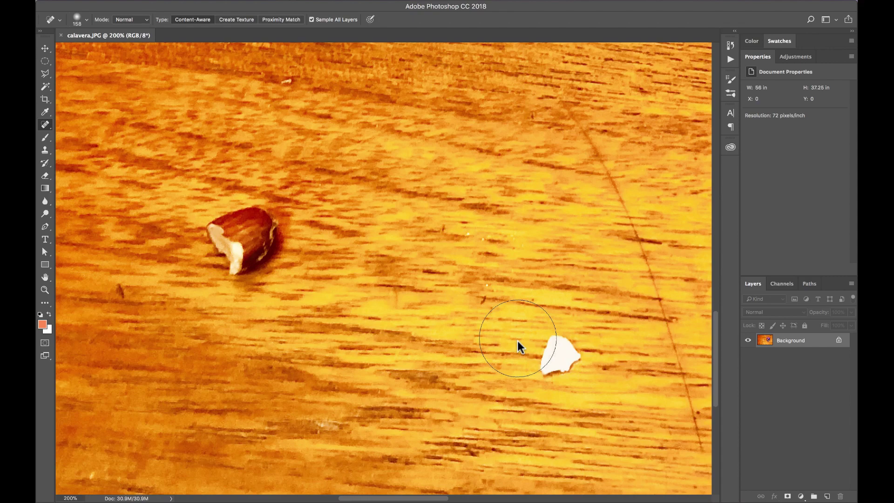
pyautogui.press('super+minus')
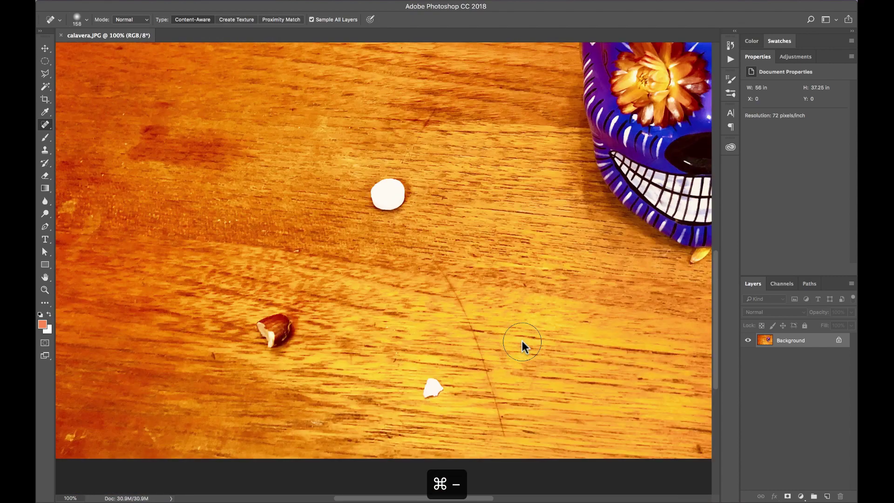
pyautogui.press('super+equal')
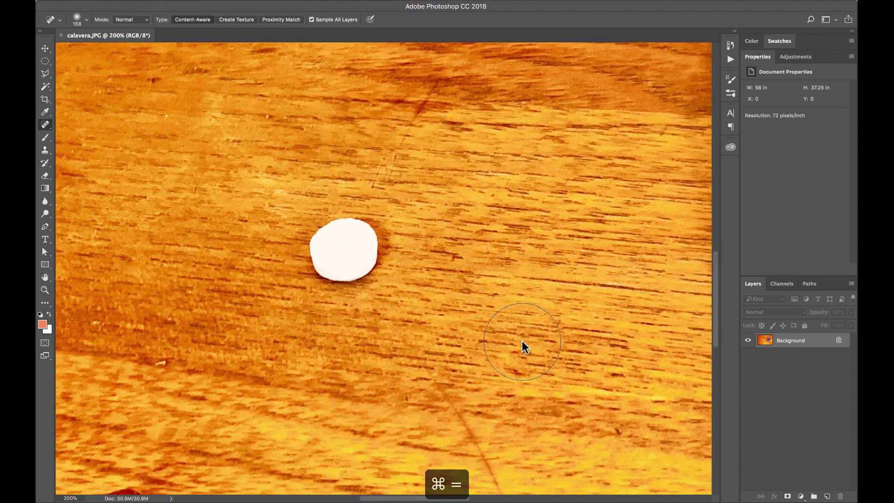
pyautogui.click(827, 496)
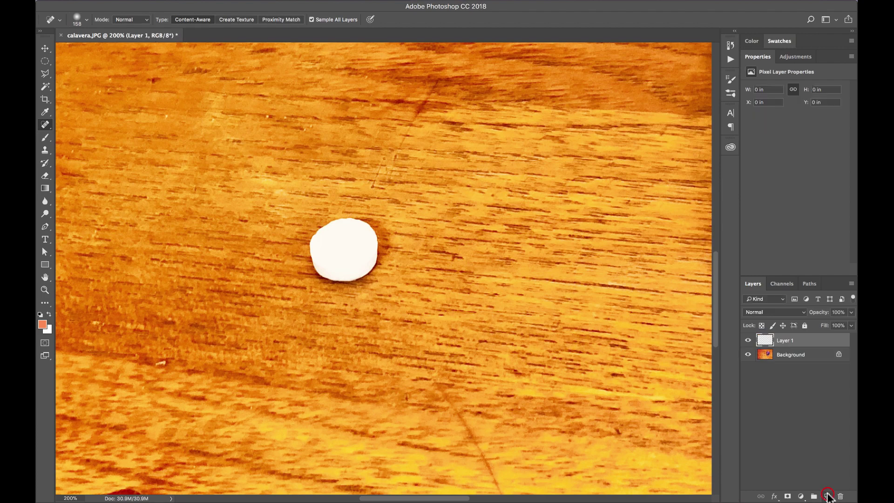
# Select the Spot Healing Brush and enlarge its size to 123 px.
pyautogui.click(45, 124)
pyautogui.click(71, 122)
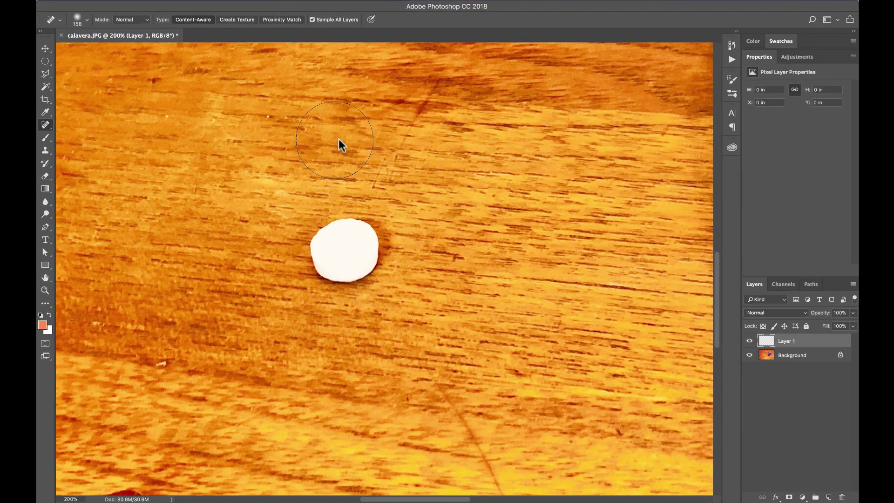
pyautogui.rightClick(448, 209)
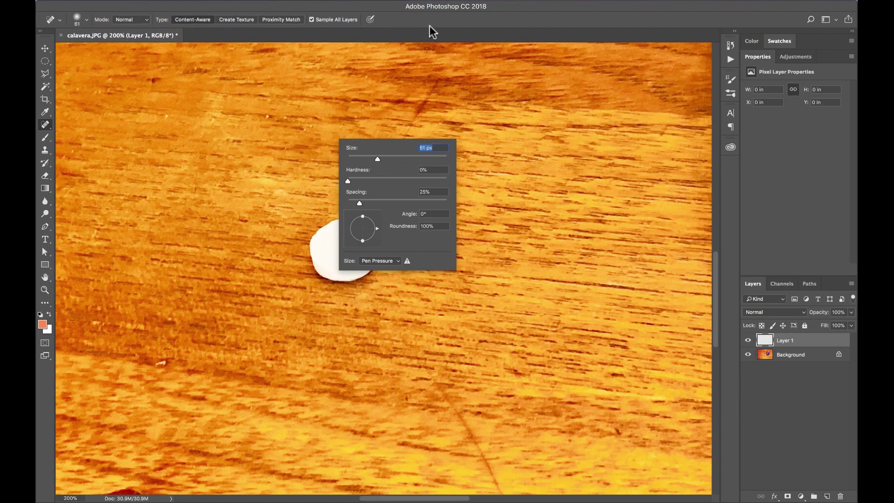
pyautogui.click(422, 13)
pyautogui.rightClick(335, 162)
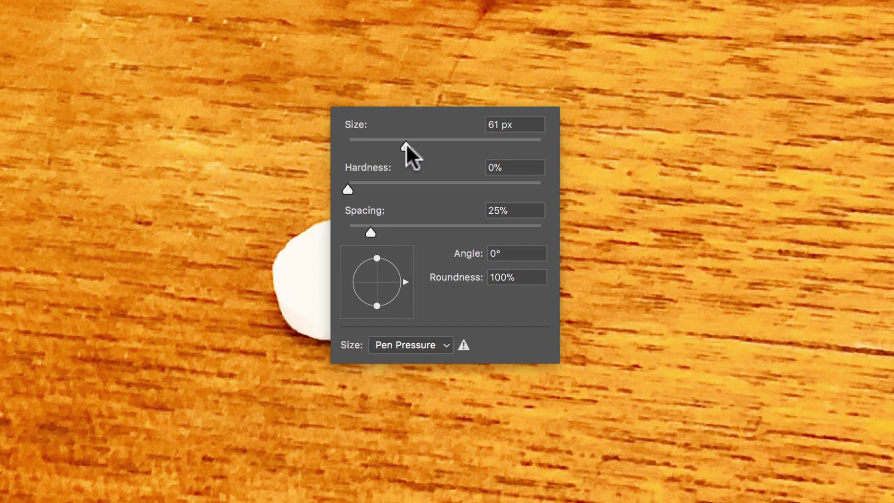
pyautogui.moveTo(406, 143)
pyautogui.mouseDown()
pyautogui.moveTo(467, 144)
pyautogui.moveTo(438, 145)
pyautogui.mouseUp()
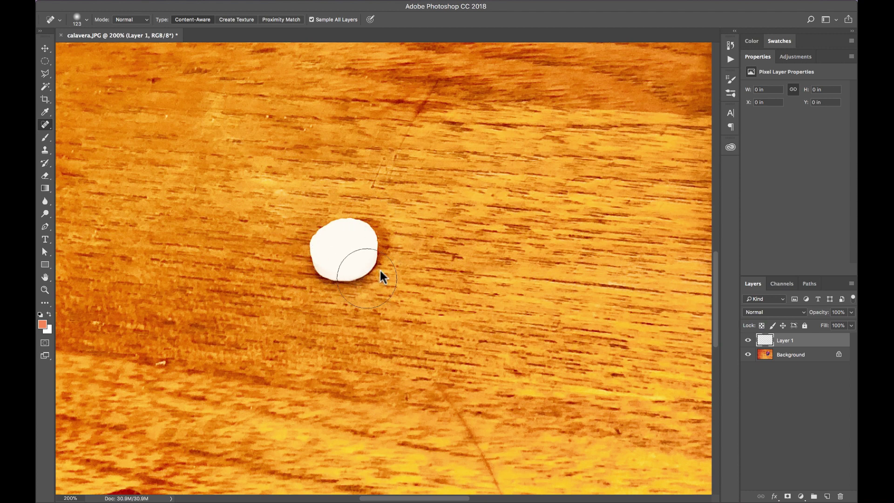
# Paint over the white candy ball, its leftover shading, and the dark spot beside it.
pyautogui.moveTo(383, 277)
pyautogui.mouseDown()
pyautogui.moveTo(372, 219)
pyautogui.moveTo(380, 228)
pyautogui.moveTo(375, 254)
pyautogui.moveTo(351, 273)
pyautogui.moveTo(315, 269)
pyautogui.mouseUp()
pyautogui.moveTo(372, 228)
pyautogui.mouseDown()
pyautogui.moveTo(349, 252)
pyautogui.moveTo(354, 260)
pyautogui.moveTo(336, 260)
pyautogui.moveTo(322, 230)
pyautogui.moveTo(285, 250)
pyautogui.moveTo(330, 276)
pyautogui.moveTo(384, 254)
pyautogui.mouseUp()
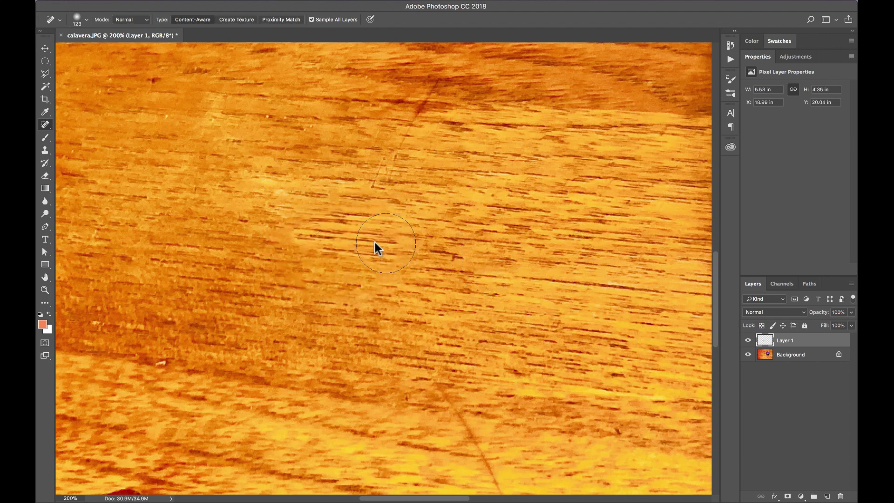
pyautogui.moveTo(429, 242); pyautogui.dragTo(431, 249)
# Move to the almond fragment and heal it into wood grain.
pyautogui.scroll(-5, 439, 285)
pyautogui.hscroll(-5, 439, 285)
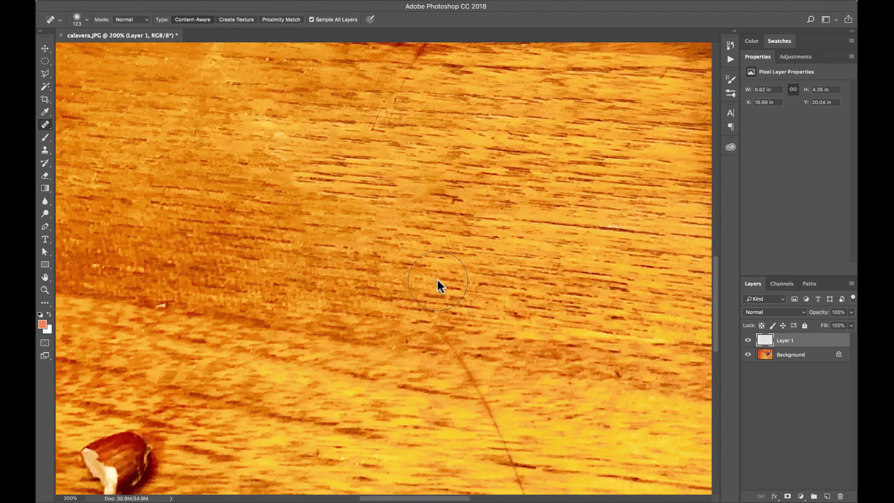
pyautogui.scroll(-2, 439, 286)
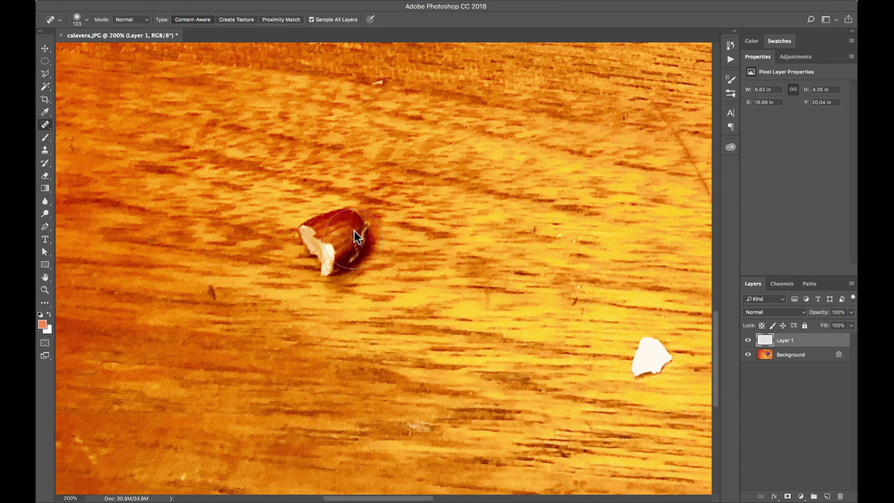
pyautogui.moveTo(357, 215)
pyautogui.mouseDown()
pyautogui.moveTo(367, 237)
pyautogui.moveTo(334, 264)
pyautogui.moveTo(295, 261)
pyautogui.moveTo(318, 223)
pyautogui.moveTo(361, 228)
pyautogui.moveTo(351, 265)
pyautogui.moveTo(291, 273)
pyautogui.moveTo(365, 266)
pyautogui.moveTo(366, 220)
pyautogui.moveTo(261, 247)
pyautogui.moveTo(354, 256)
pyautogui.mouseUp()
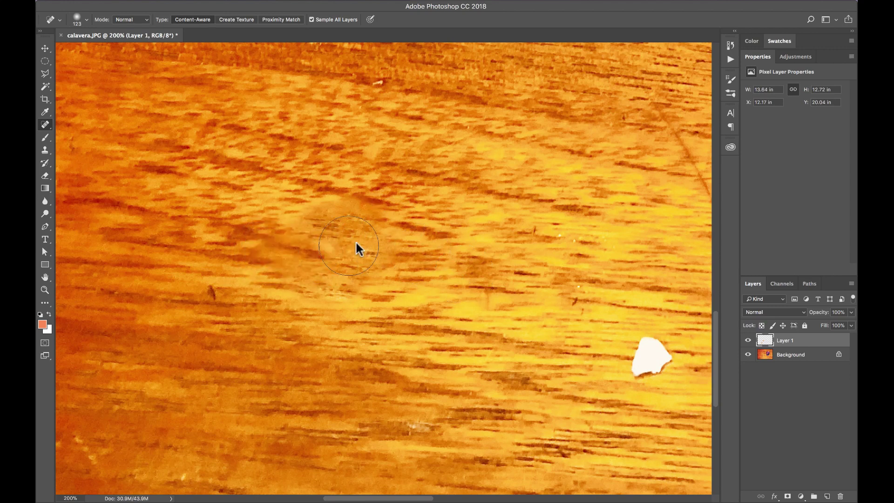
pyautogui.moveTo(302, 223)
pyautogui.mouseDown()
pyautogui.moveTo(292, 215)
pyautogui.moveTo(323, 217)
pyautogui.mouseUp()
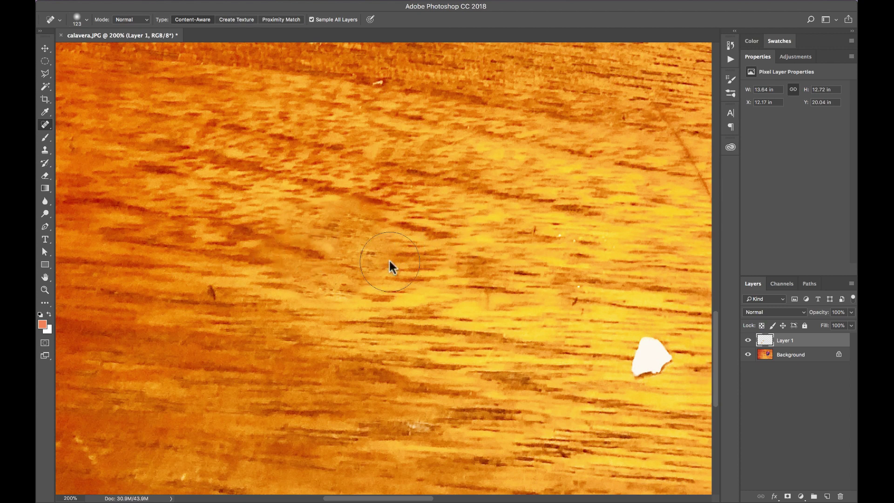
# Heal the small white chip nearby into the wood.
pyautogui.hscroll(10, 390, 259)
pyautogui.scroll(-4, 389, 258)
pyautogui.moveTo(403, 270)
pyautogui.mouseDown()
pyautogui.moveTo(420, 277)
pyautogui.moveTo(414, 298)
pyautogui.moveTo(431, 276)
pyautogui.moveTo(390, 284)
pyautogui.mouseUp()
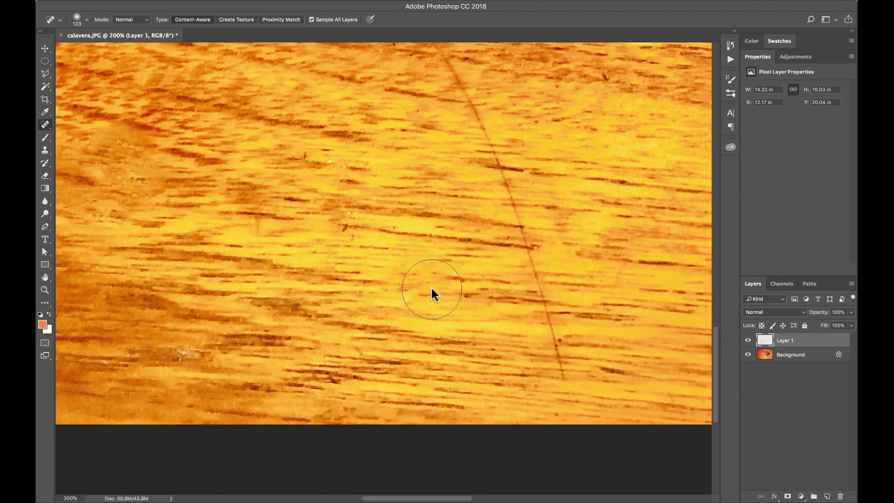
# Heal the bottom-left dark blemish and the small white speck, then fit the photo on screen.
pyautogui.scroll(-5, 431, 285)
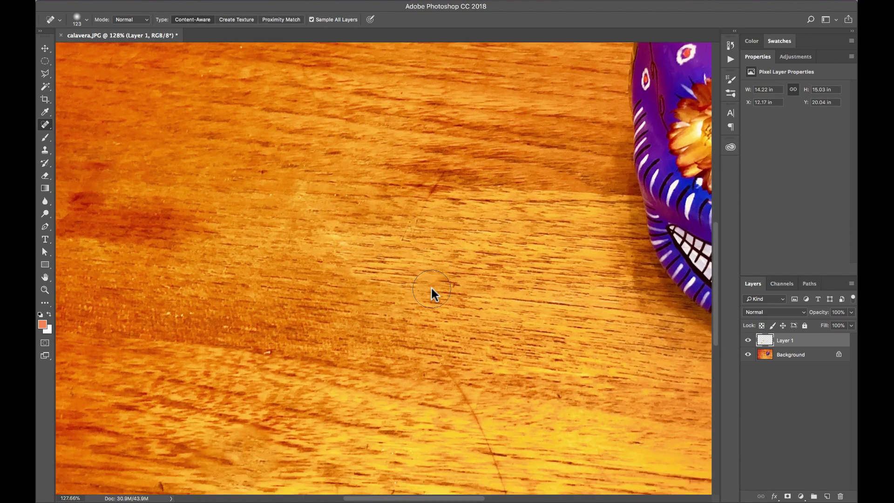
pyautogui.hscroll(-4, 431, 291)
pyautogui.scroll(-5, 202, 395)
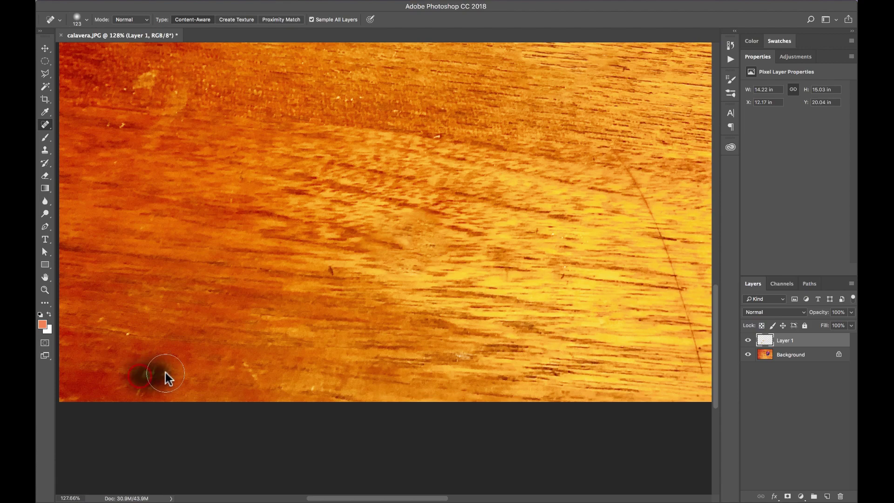
pyautogui.moveTo(166, 373); pyautogui.dragTo(167, 372)
pyautogui.scroll(5, 267, 303)
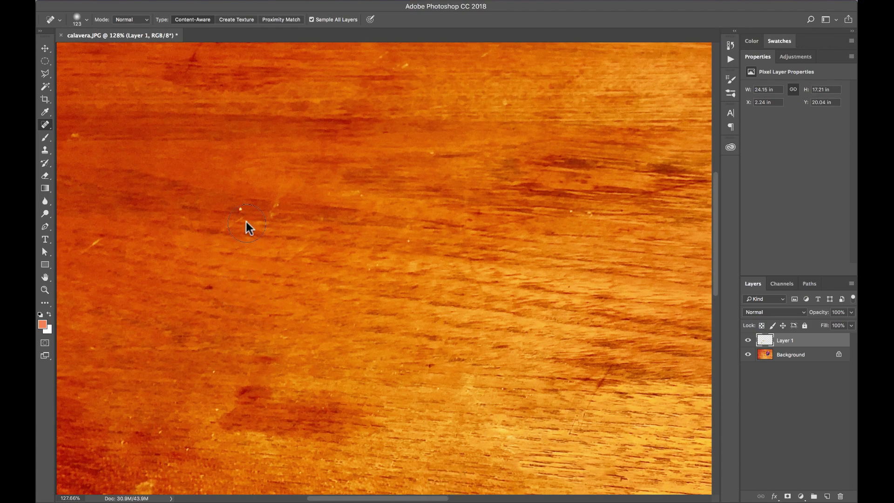
pyautogui.moveTo(245, 222); pyautogui.dragTo(240, 212)
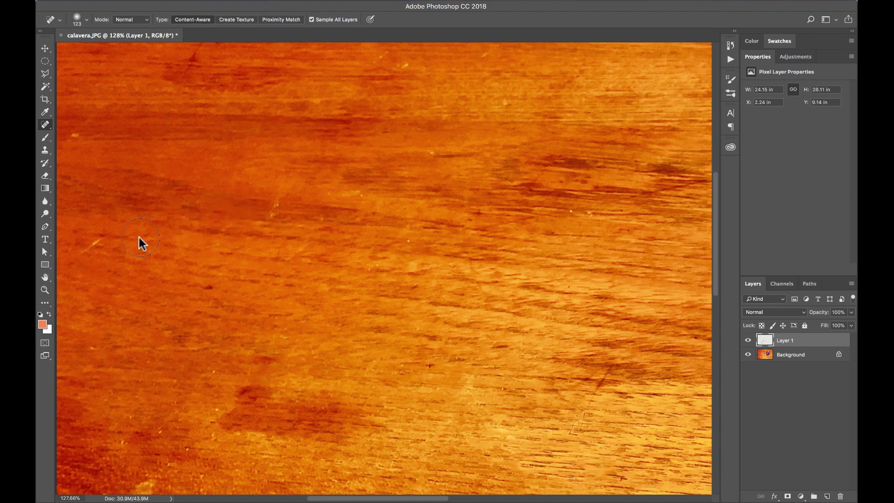
pyautogui.scroll(-3, 492, 209)
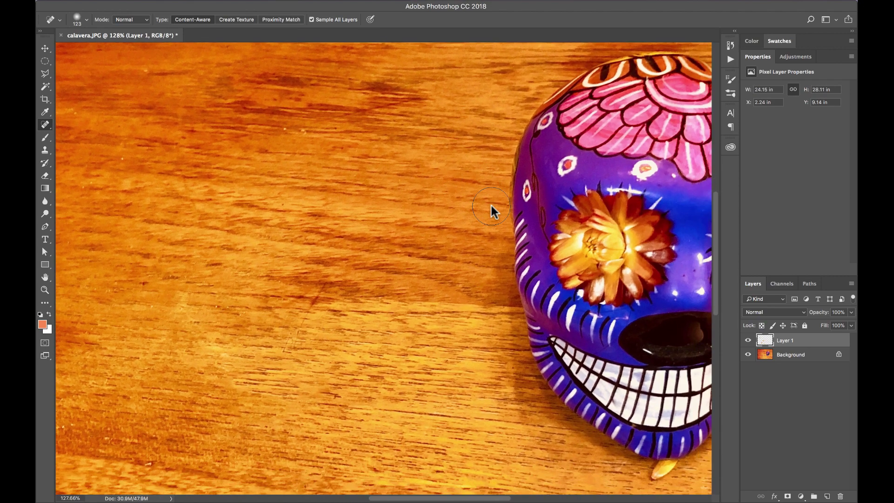
pyautogui.press('super+0')
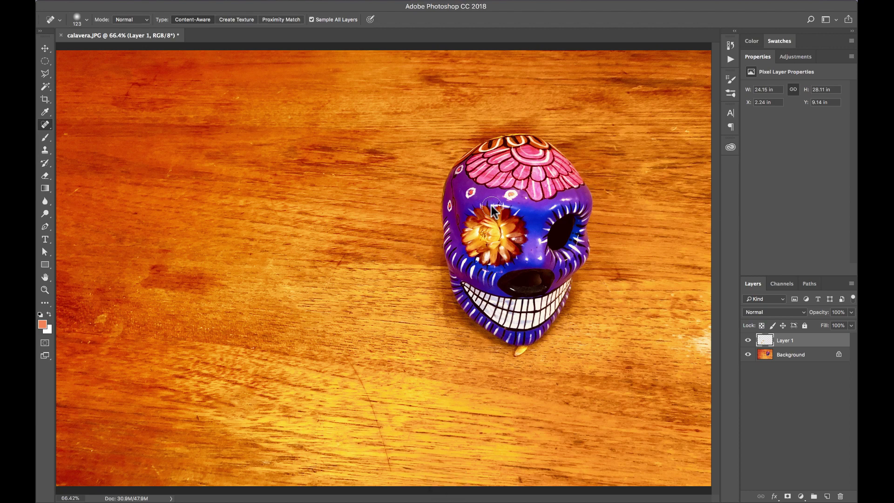
# Save the layered photo as calavera-fixed.psd with Maximize Compatibility, then quit Photoshop.
pyautogui.press('super+s')
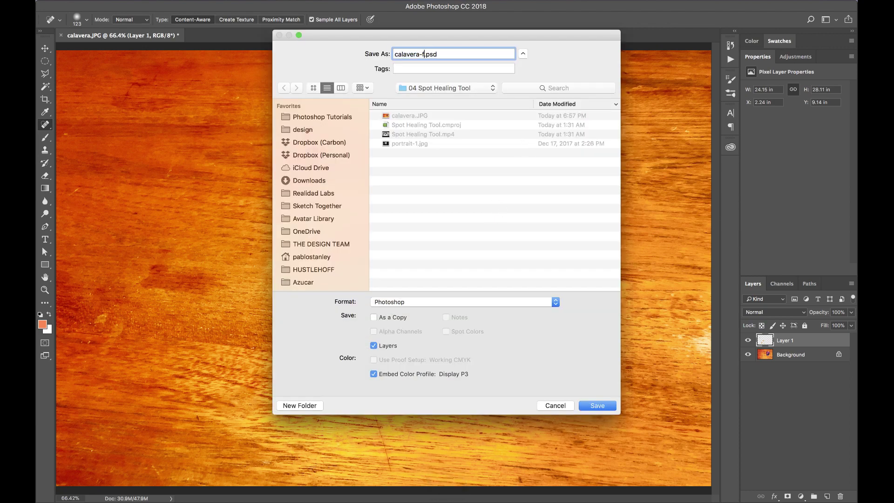
pyautogui.press('Return')
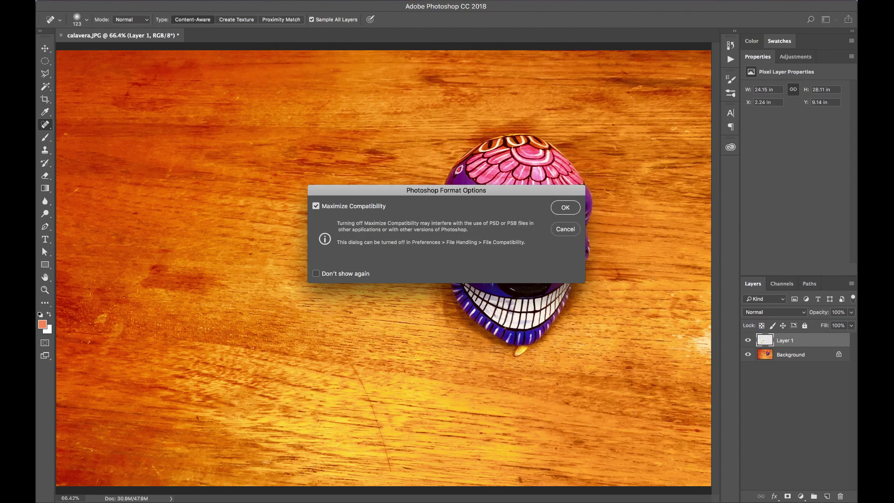
pyautogui.press('Return')
pyautogui.press('super+q')
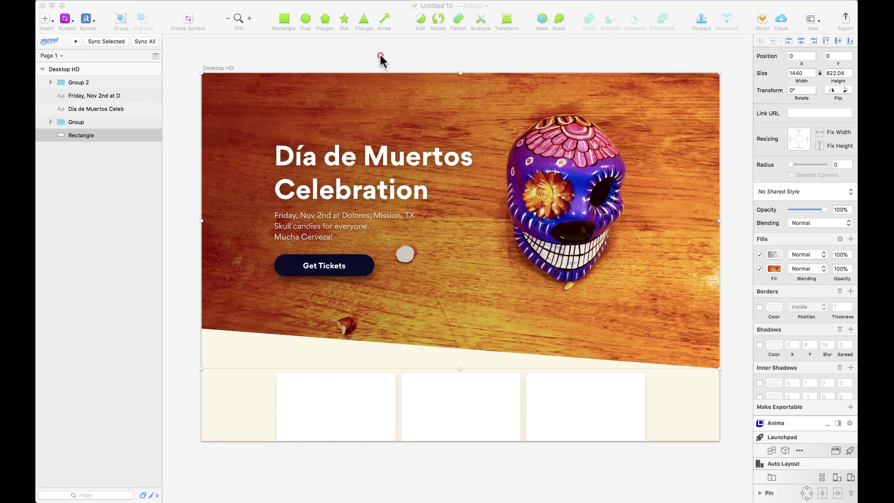
# In Sketch, set the hero Rectangle's image fill to calavera-fixed.psd.
pyautogui.click(380, 56)
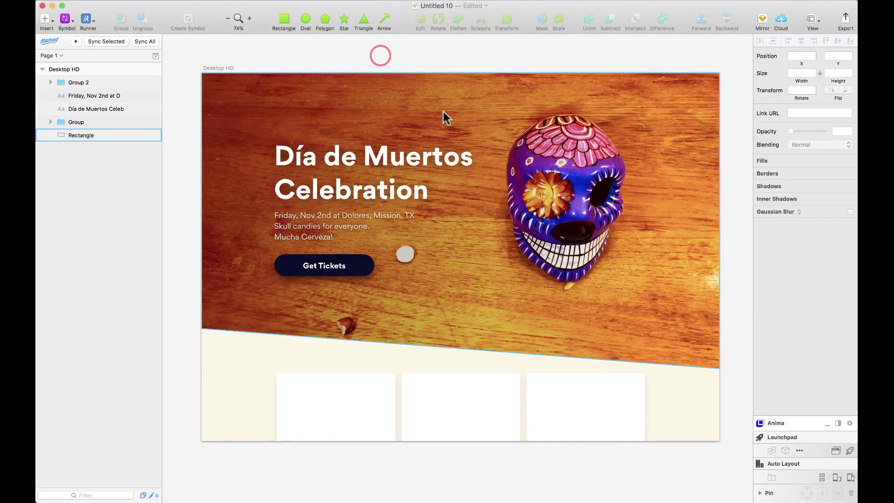
pyautogui.click(443, 111)
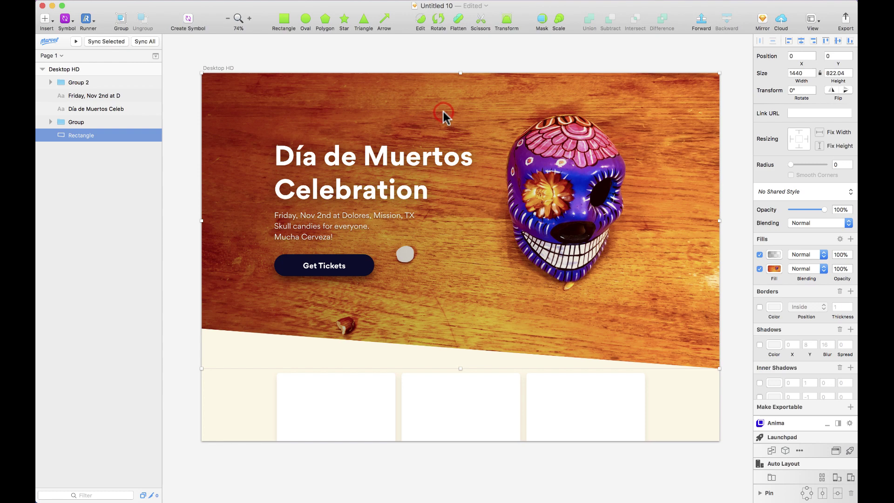
pyautogui.click(774, 268)
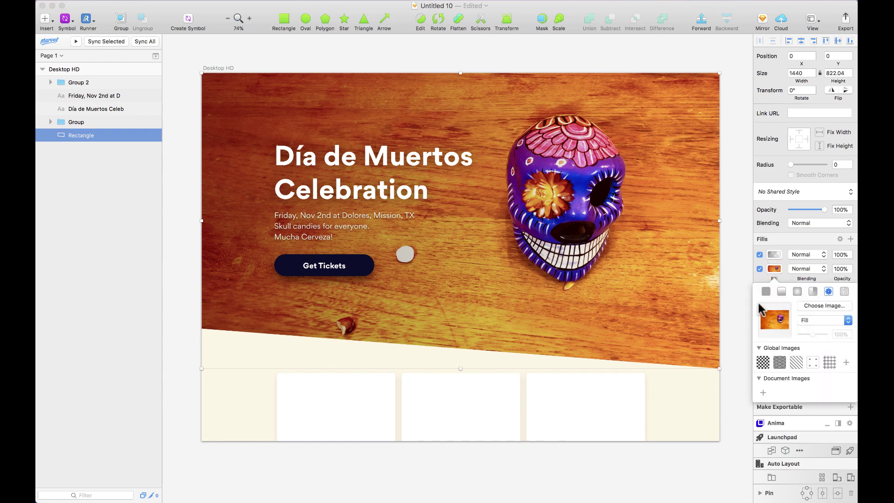
pyautogui.click(831, 306)
pyautogui.click(423, 70)
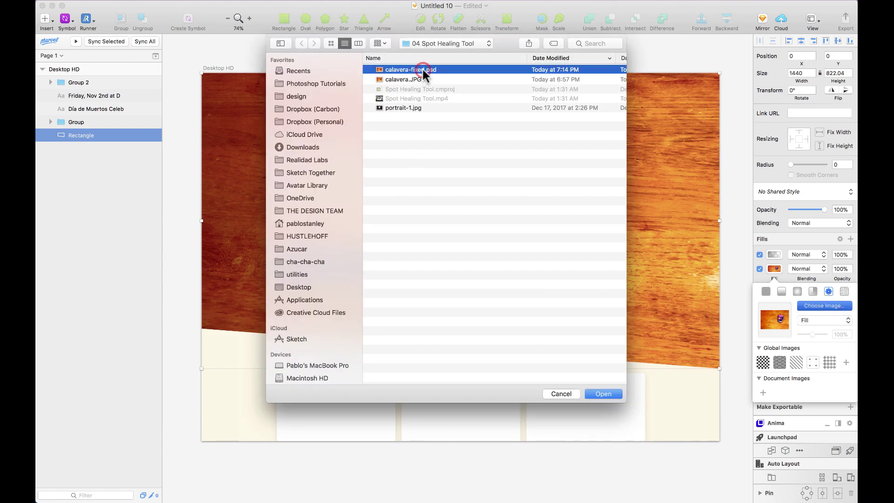
pyautogui.click(603, 394)
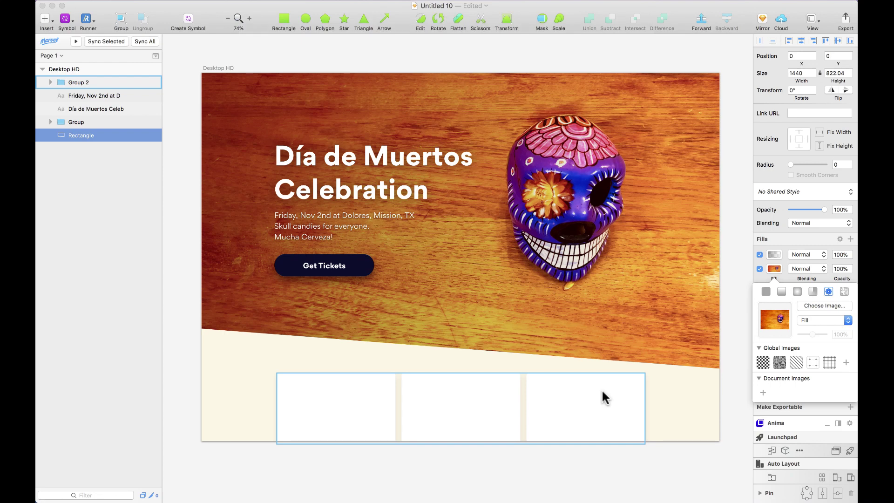
pyautogui.click(482, 54)
pyautogui.press('super+z')
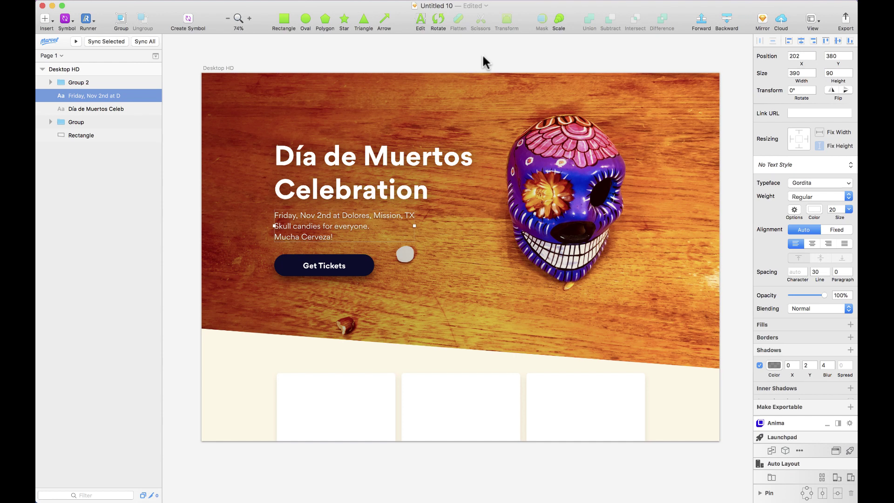
pyautogui.press('shift+super+z')
pyautogui.click(482, 54)
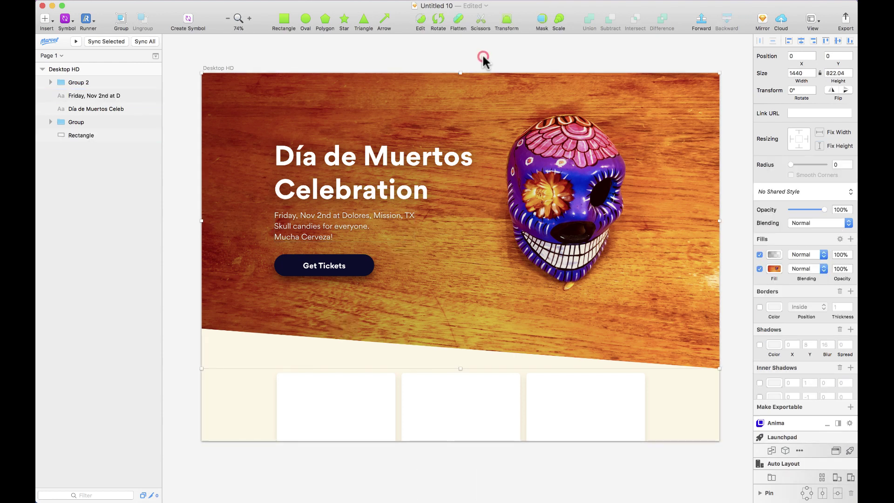